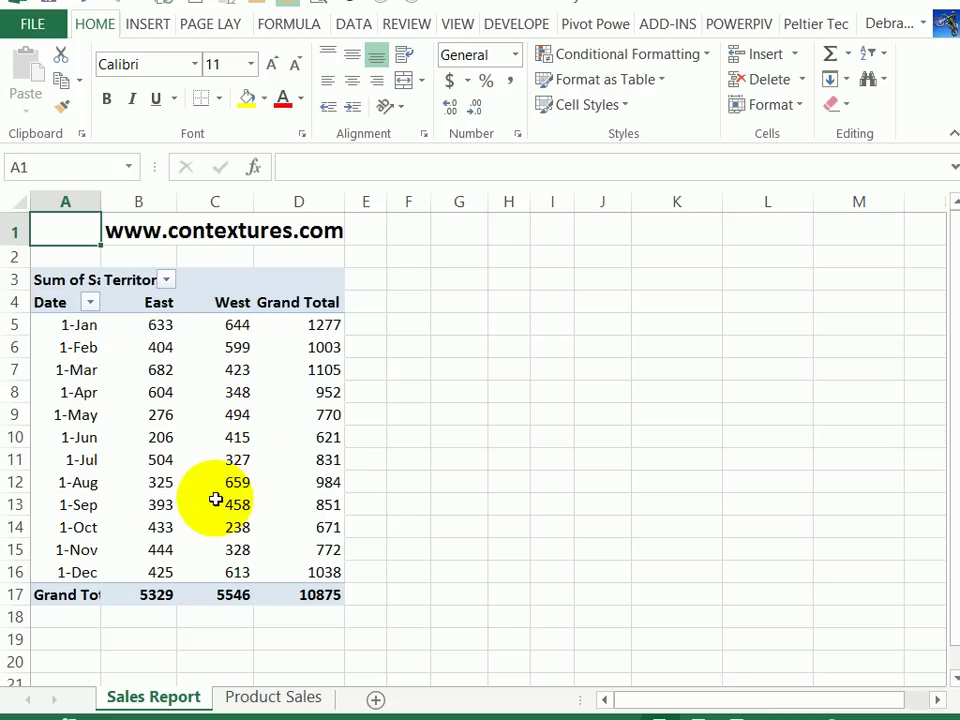
- Apply an Above Average rule with Green Fill and Dark Green Text to East/West sales B5:C16
{"action": "mouse_move", "coordinate": [160, 324]}
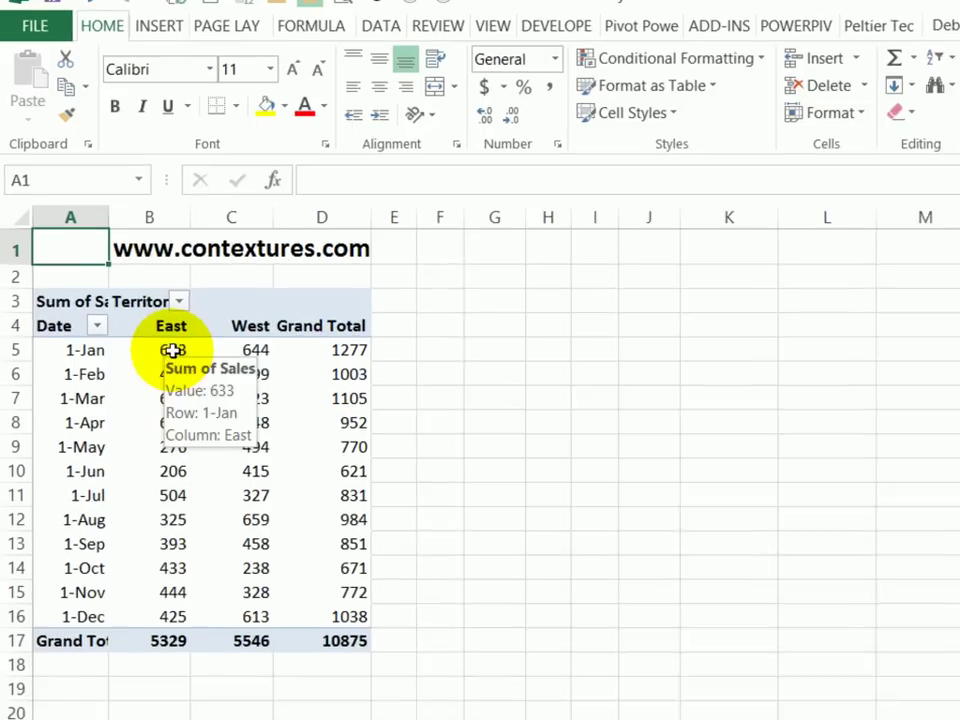
{"action": "left_click_drag", "start_coordinate": [163, 346], "coordinate": [265, 600]}
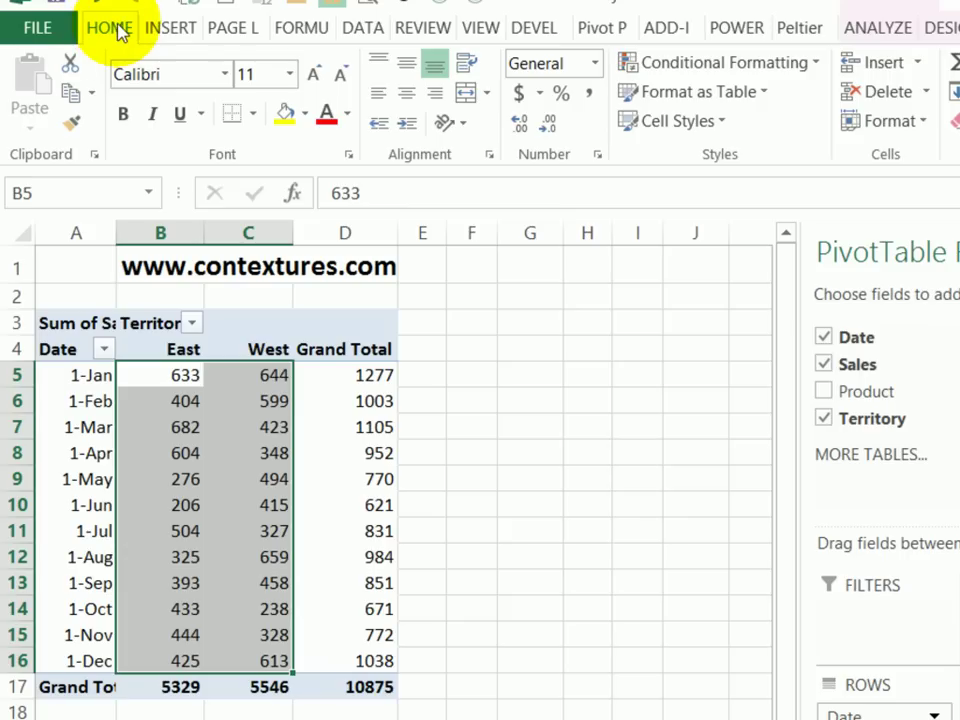
{"action": "left_click", "coordinate": [816, 66]}
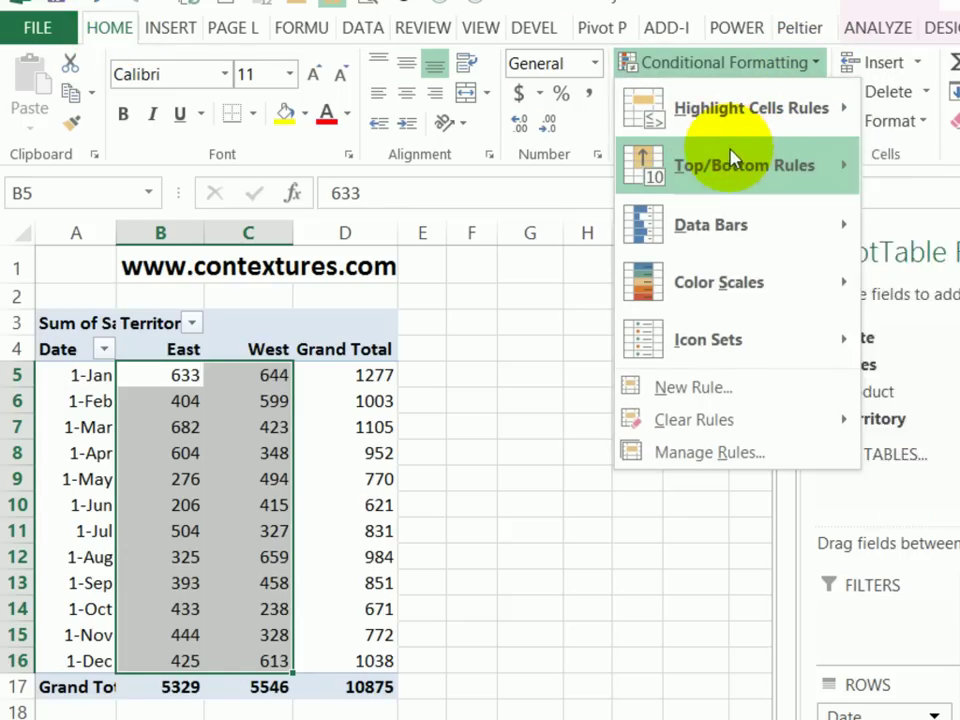
{"action": "mouse_move", "coordinate": [718, 165]}
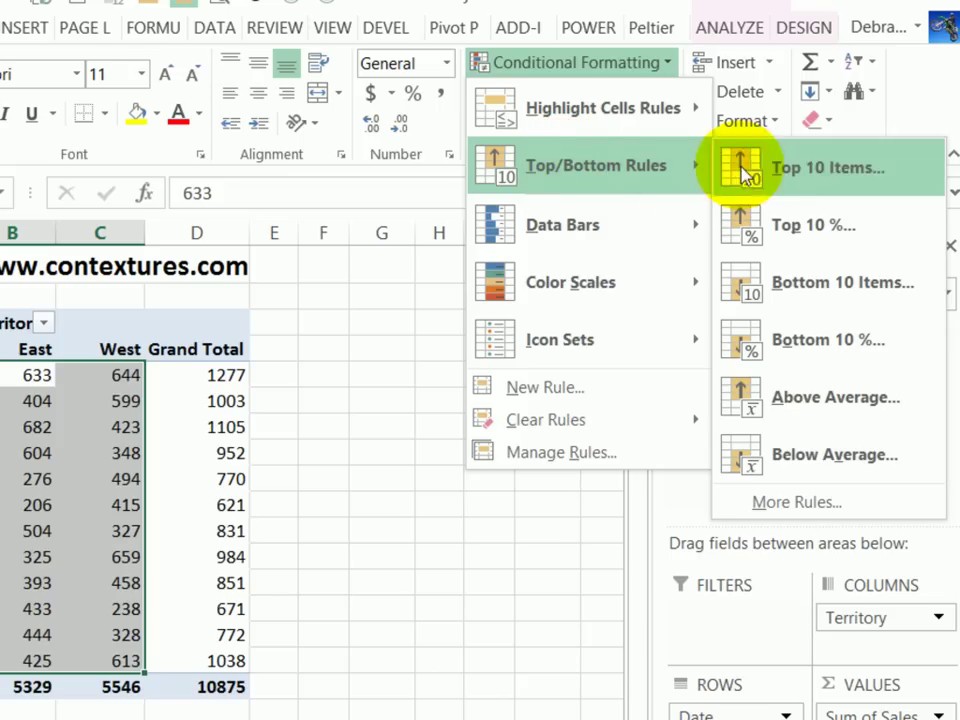
{"action": "left_click", "coordinate": [766, 410]}
{"action": "left_click_drag", "start_coordinate": [621, 330], "coordinate": [389, 199]}
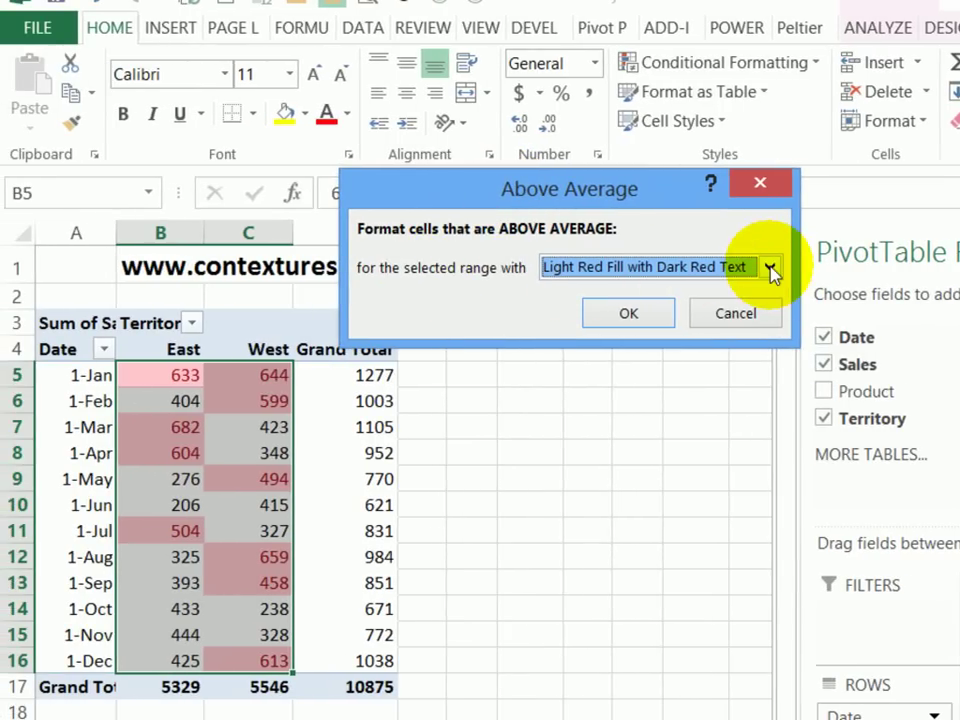
{"action": "left_click", "coordinate": [770, 268]}
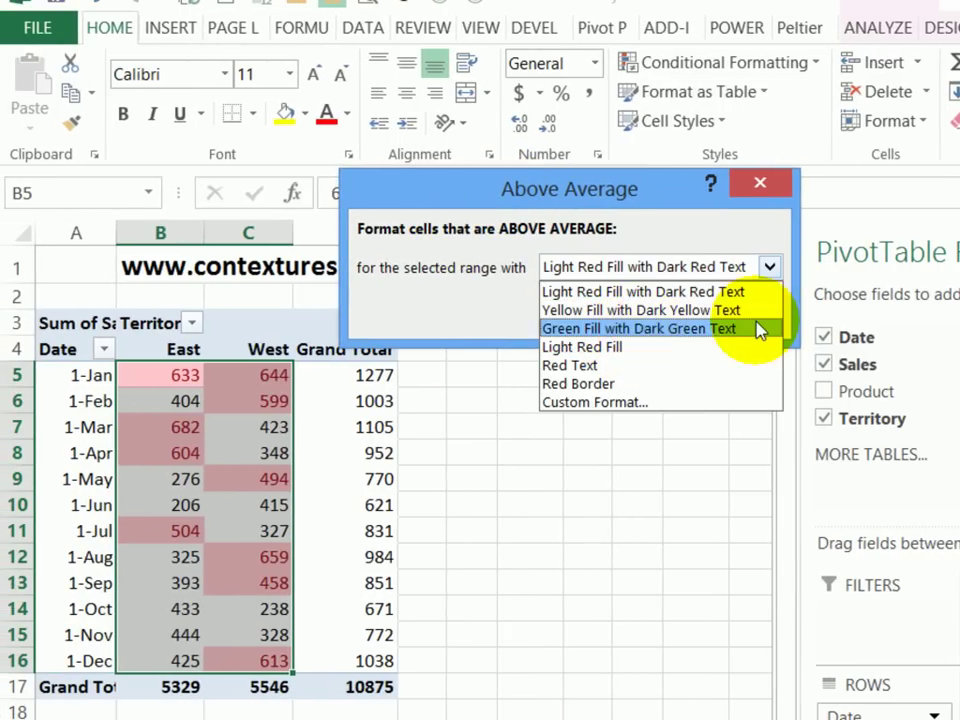
{"action": "left_click", "coordinate": [668, 333]}
{"action": "left_click", "coordinate": [664, 317]}
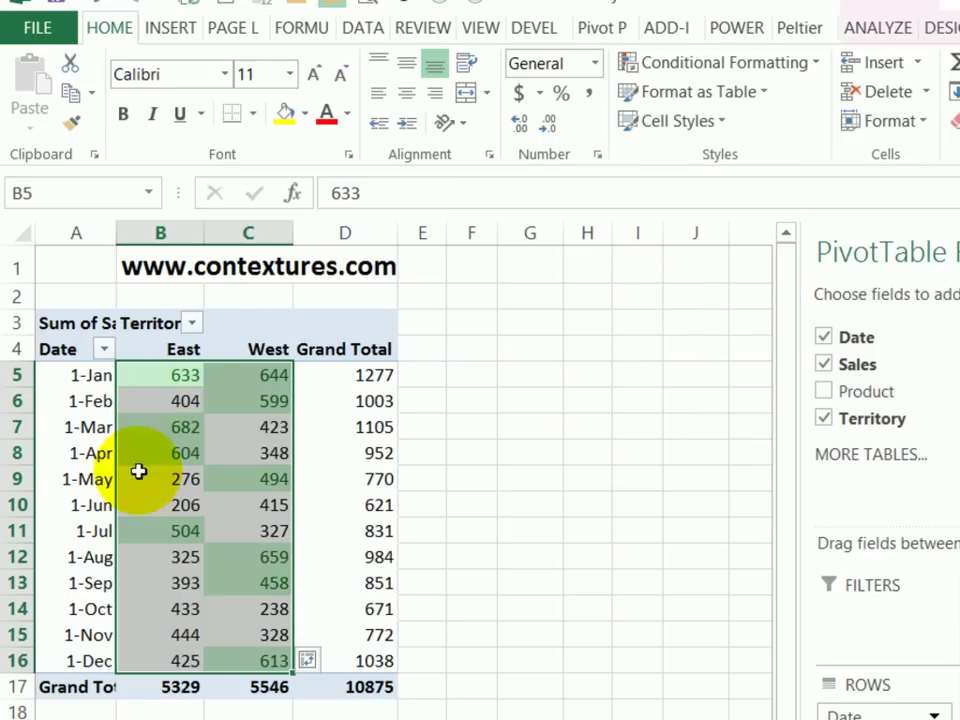
- On the source data sheet, add a 1/01/2014 row with 600 for product A in East
{"action": "left_click", "coordinate": [377, 375]}
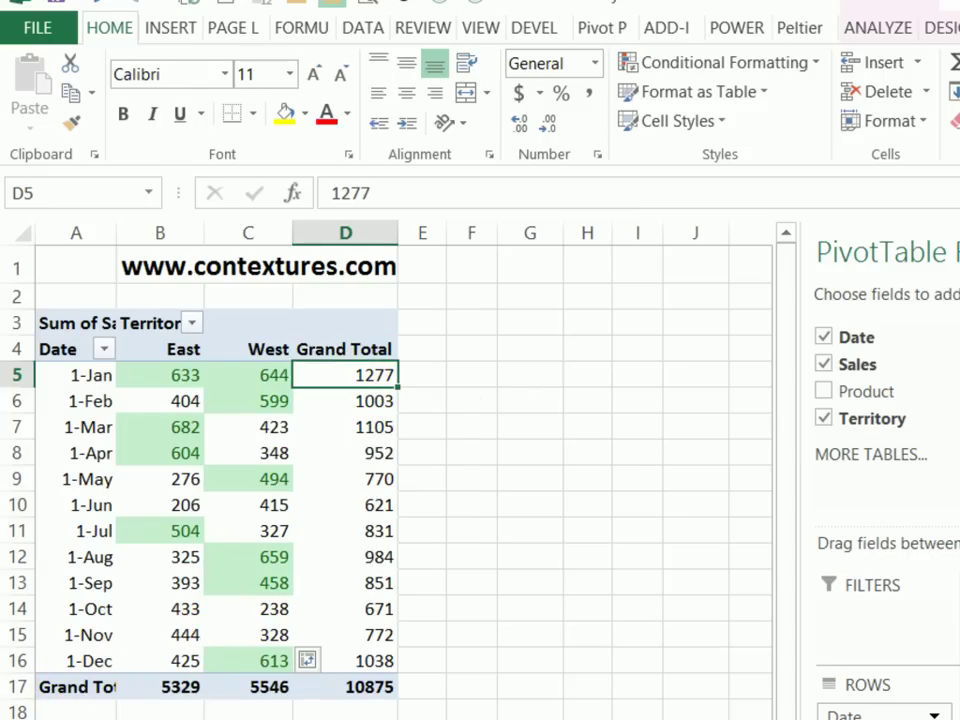
{"action": "key", "text": "ctrl+Page_Down"}
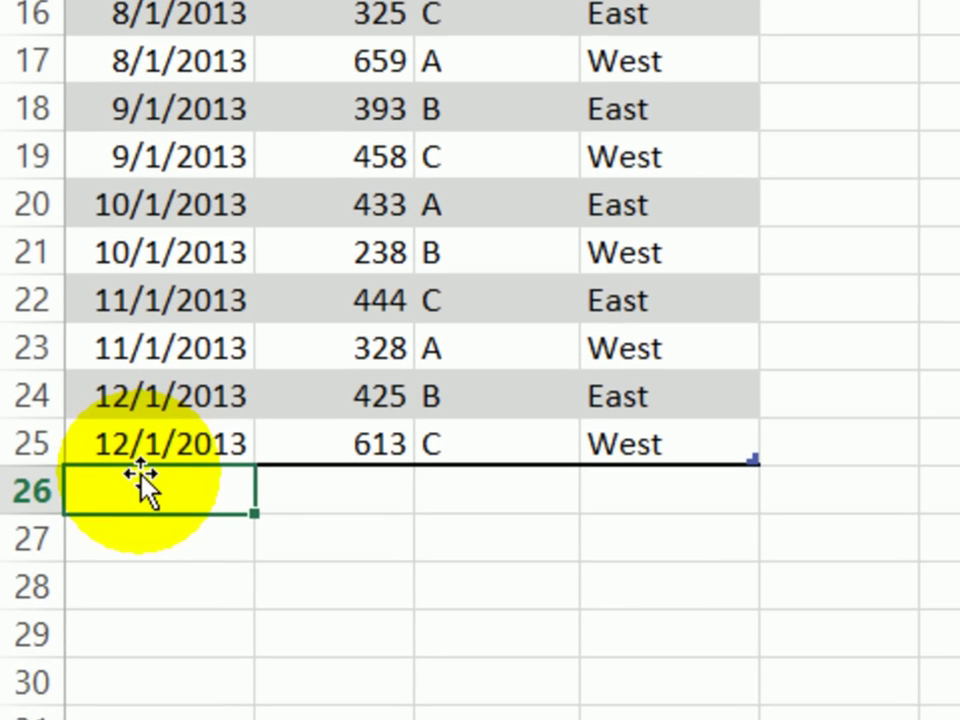
{"action": "type", "text": "1/01"}
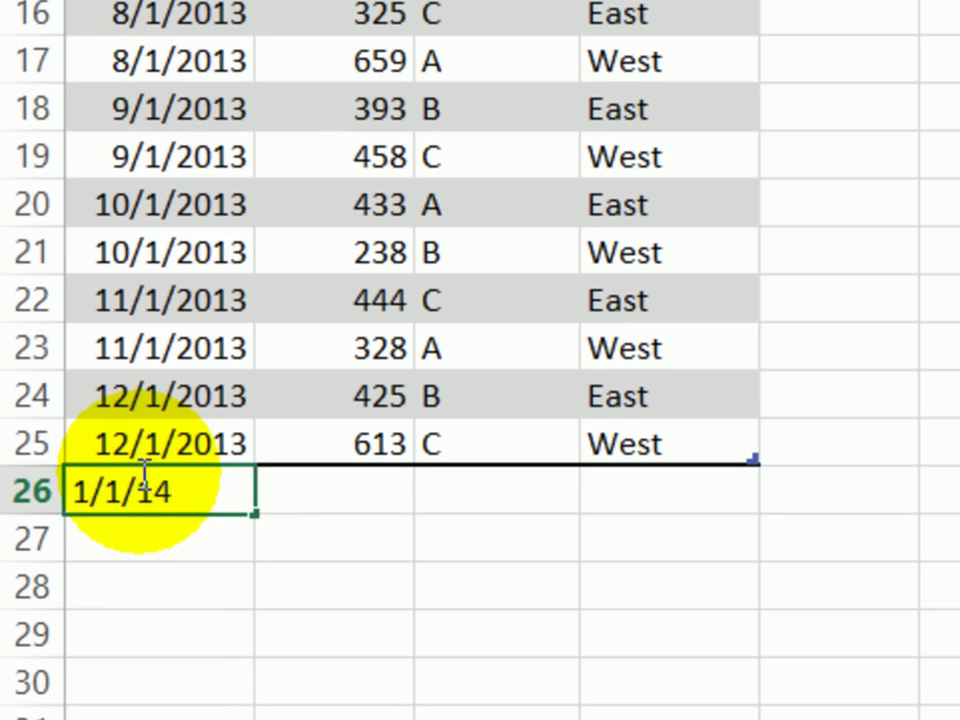
{"action": "type", "text": "/2014"}
{"action": "key", "text": "Tab"}
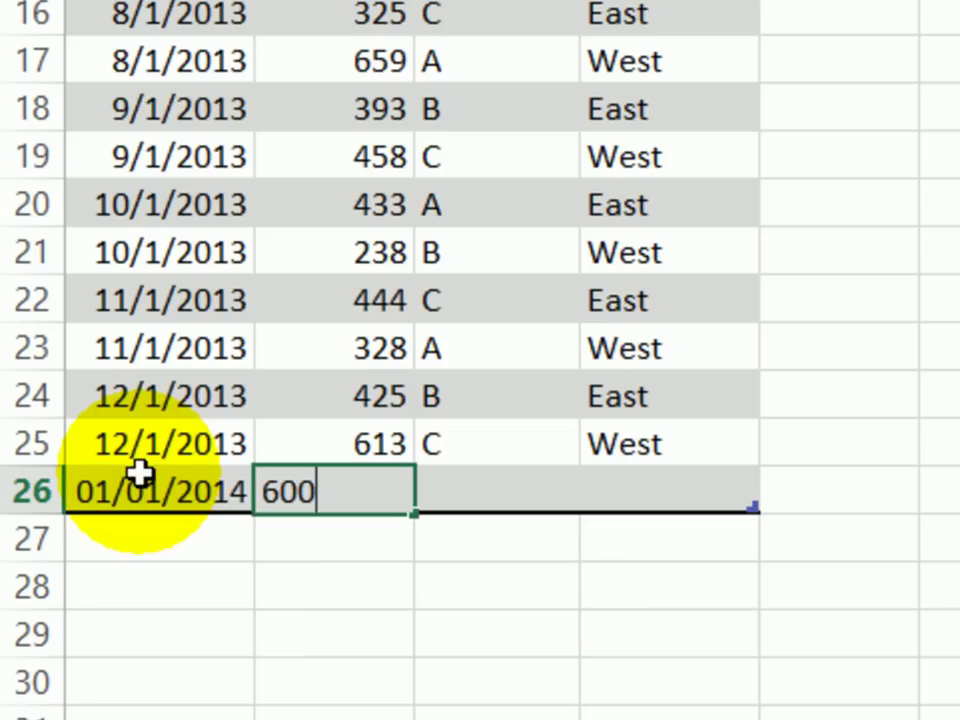
{"action": "key", "text": "Tab"}
{"action": "type", "text": "A"}
{"action": "key", "text": "Tab"}
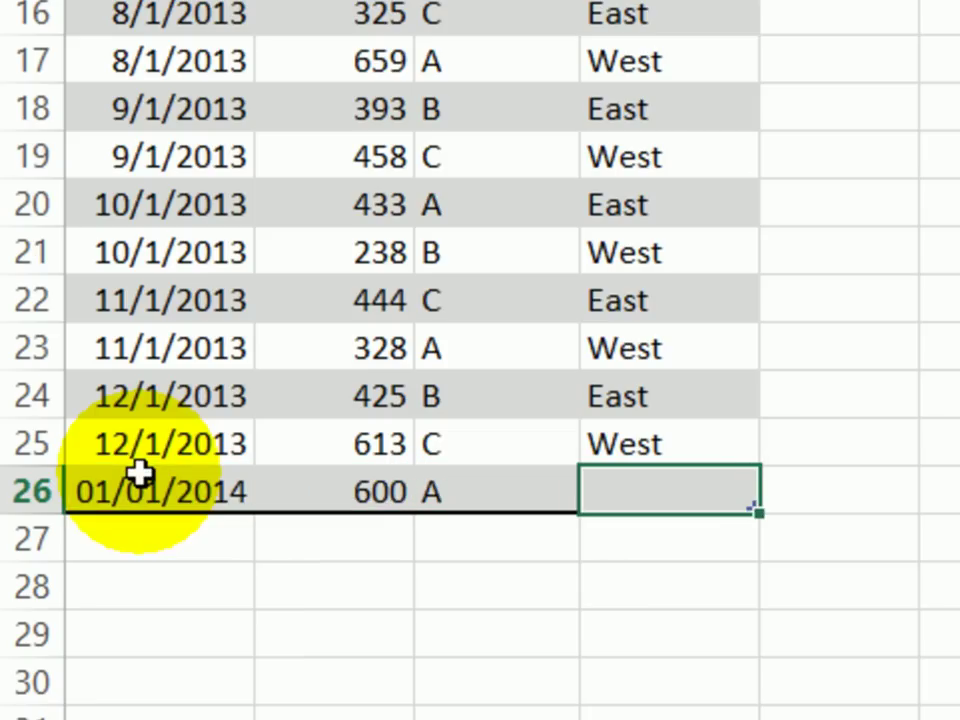
{"action": "type", "text": "e"}
{"action": "key", "text": "Return"}
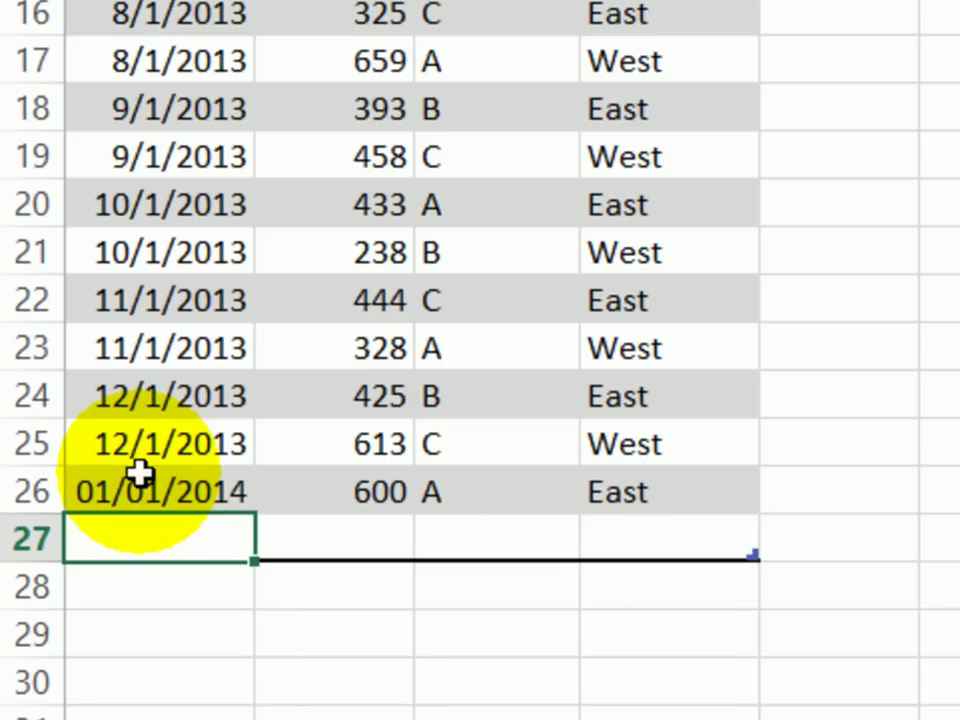
- Add a second 1/01/2014 row with 550 for product B in West
{"action": "key", "text": "ctrl+d"}
{"action": "key", "text": "Tab"}
{"action": "type", "text": "55"}
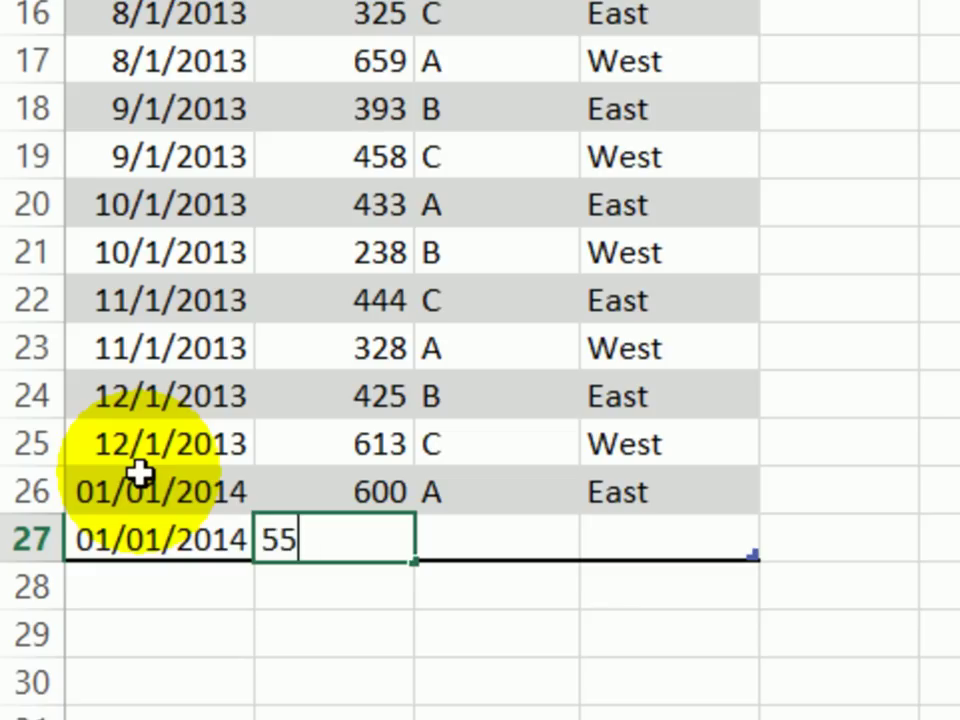
{"action": "type", "text": "0"}
{"action": "key", "text": "Tab"}
{"action": "key", "text": "Tab"}
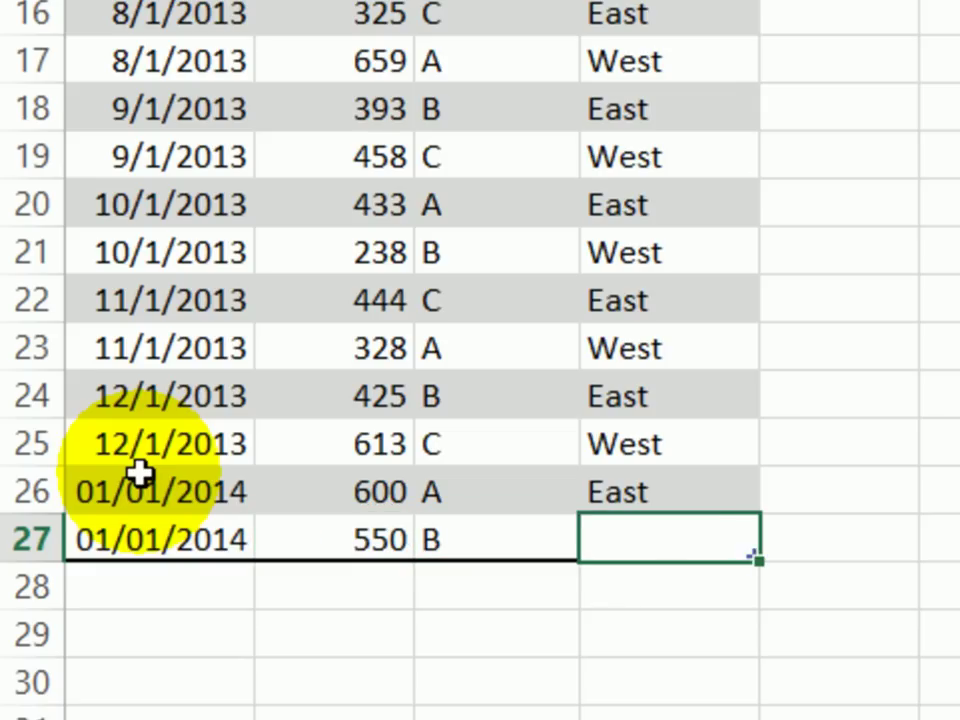
{"action": "type", "text": "w"}
{"action": "left_click", "coordinate": [154, 392]}
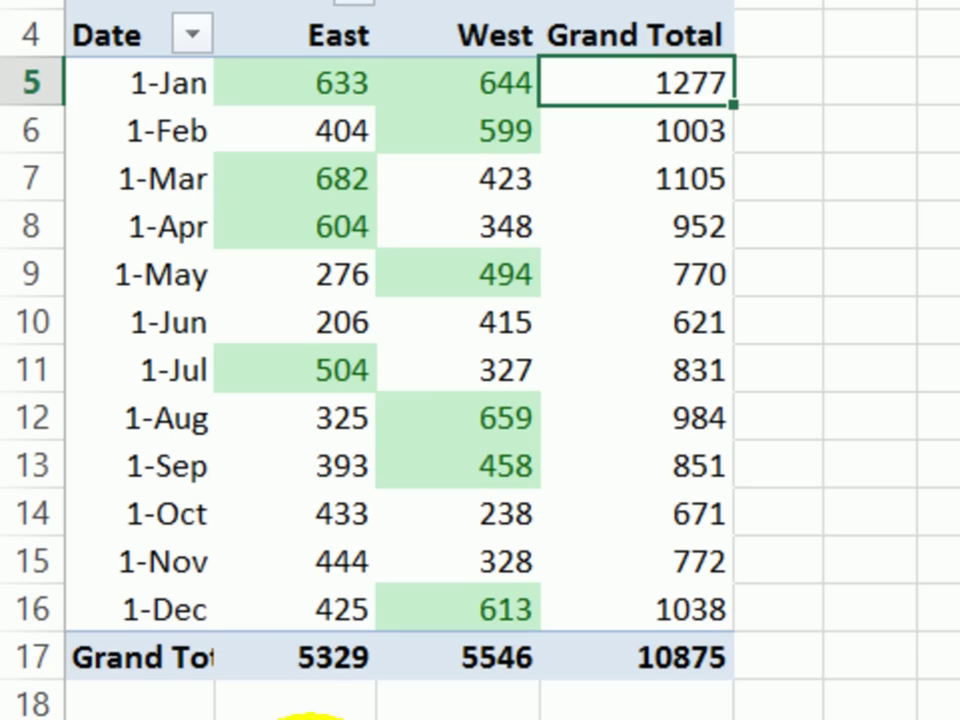
{"action": "right_click", "coordinate": [316, 84]}
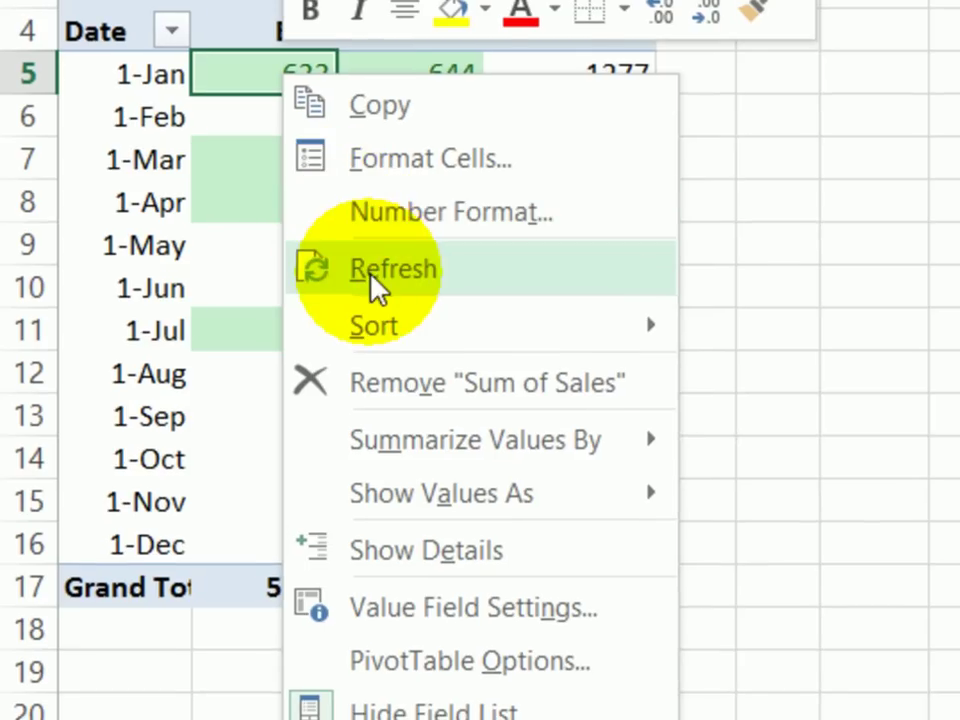
{"action": "left_click", "coordinate": [391, 292]}
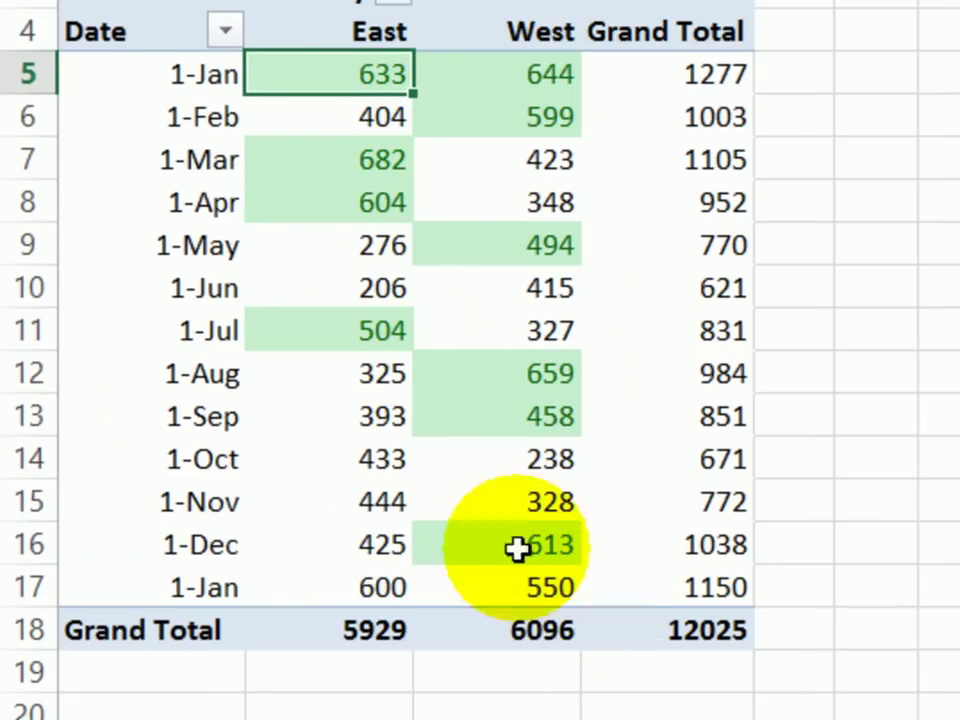
{"action": "mouse_move", "coordinate": [372, 586]}
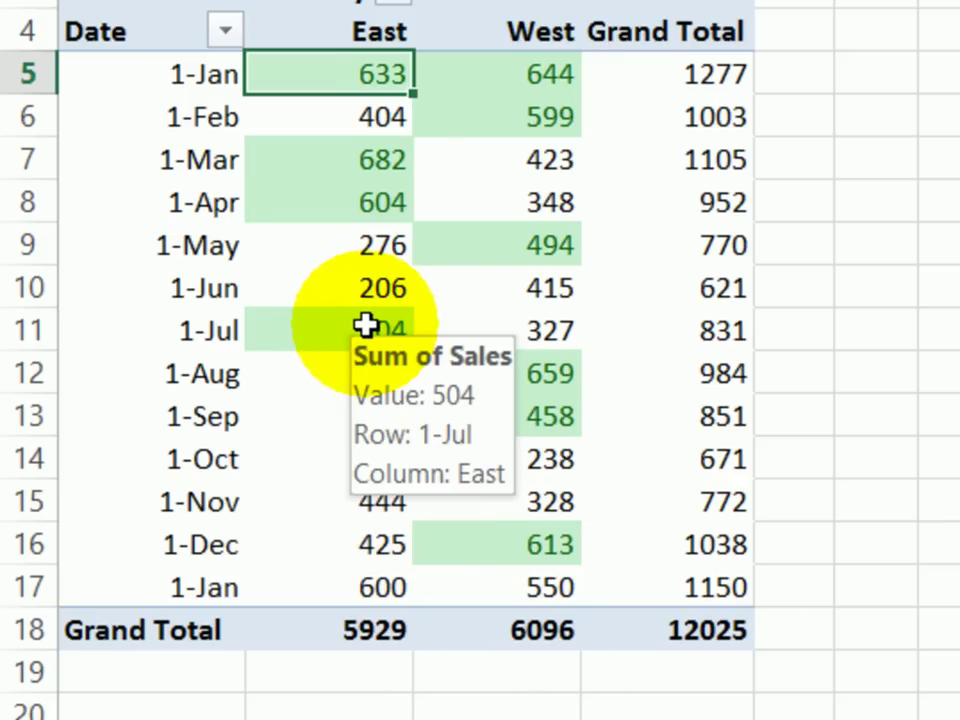
{"action": "mouse_move", "coordinate": [580, 248]}
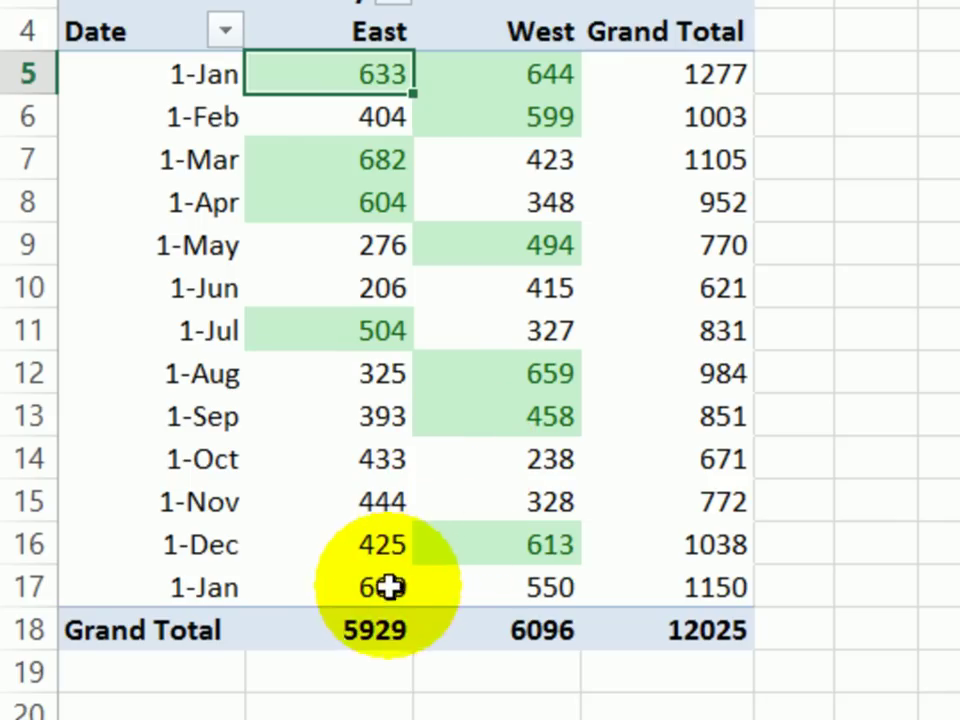
{"action": "mouse_move", "coordinate": [509, 590]}
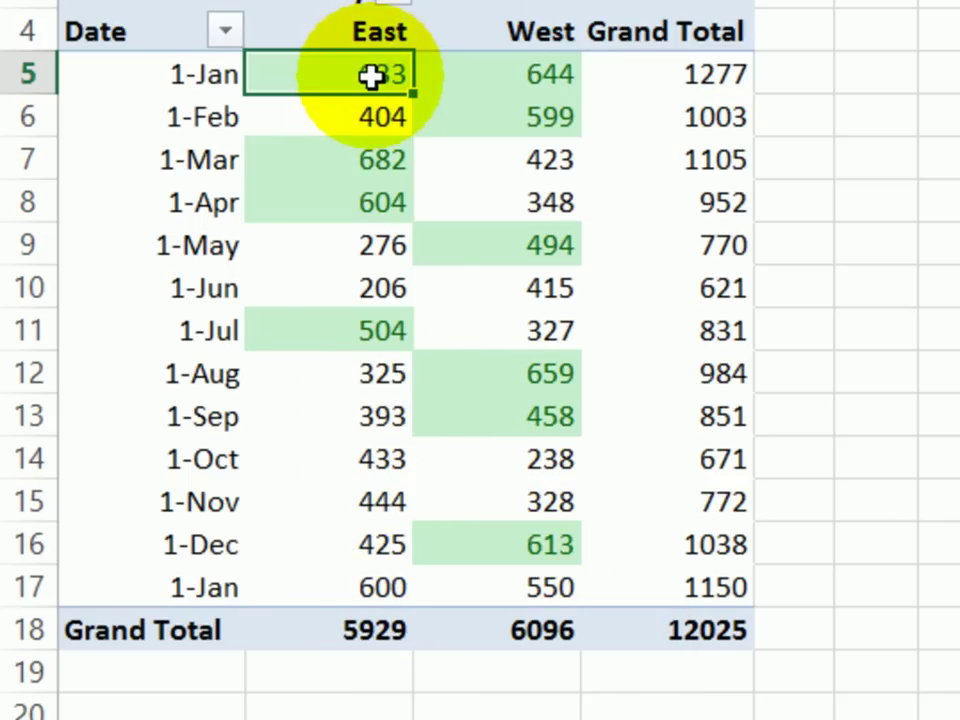
{"action": "mouse_move", "coordinate": [375, 72]}
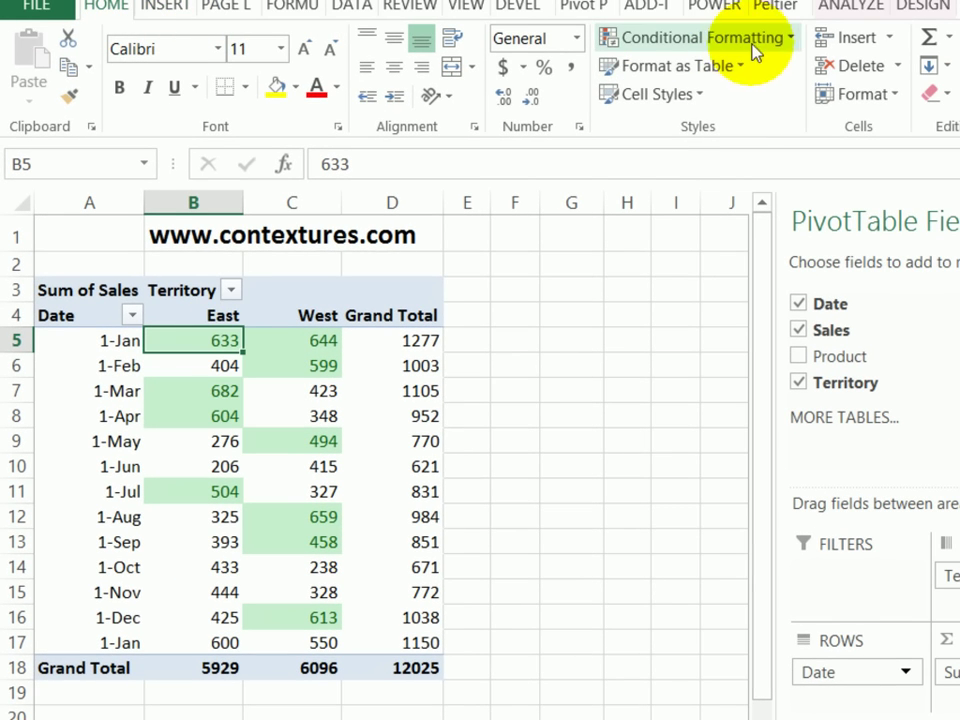
- Open the Conditional Formatting Rules Manager and select the Above Average rule for =$B$5:$C$16
{"action": "left_click", "coordinate": [793, 40]}
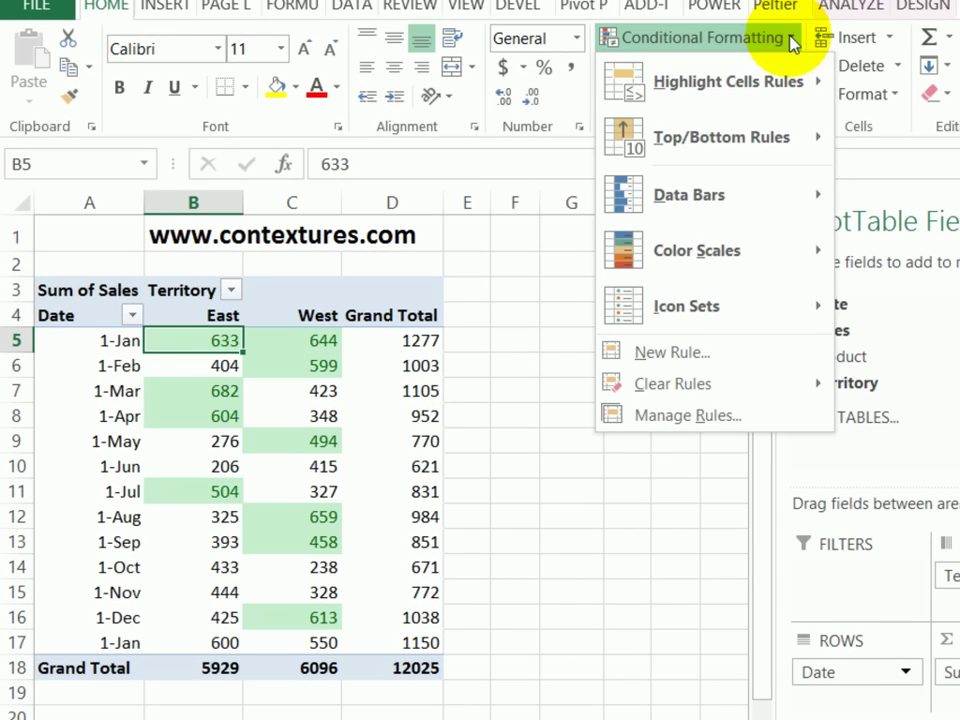
{"action": "left_click", "coordinate": [648, 415]}
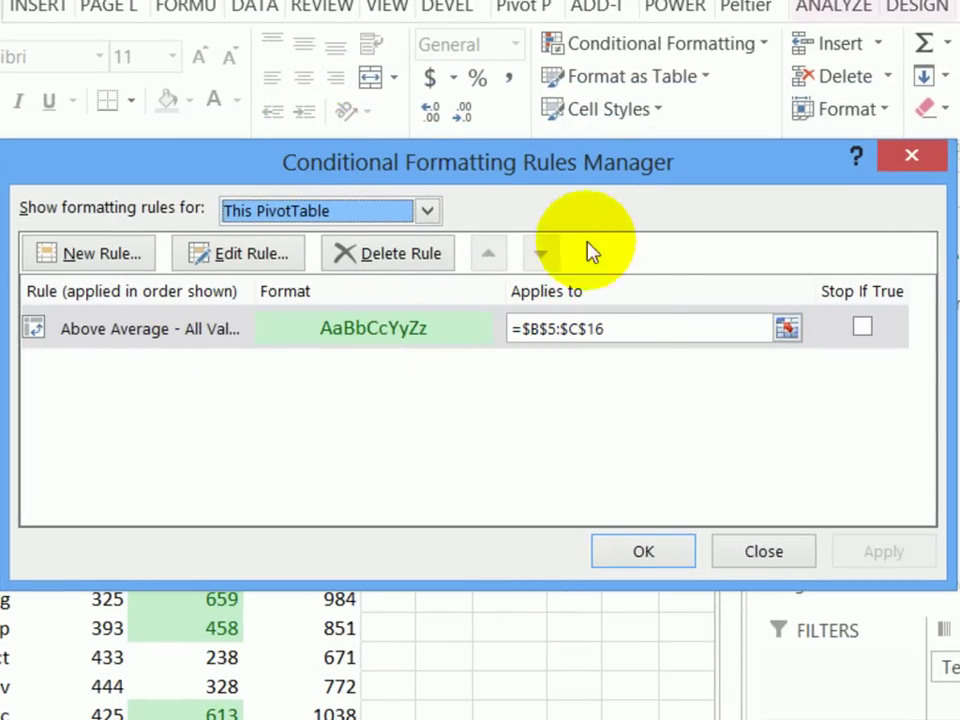
{"action": "left_click_drag", "start_coordinate": [585, 166], "coordinate": [585, 112]}
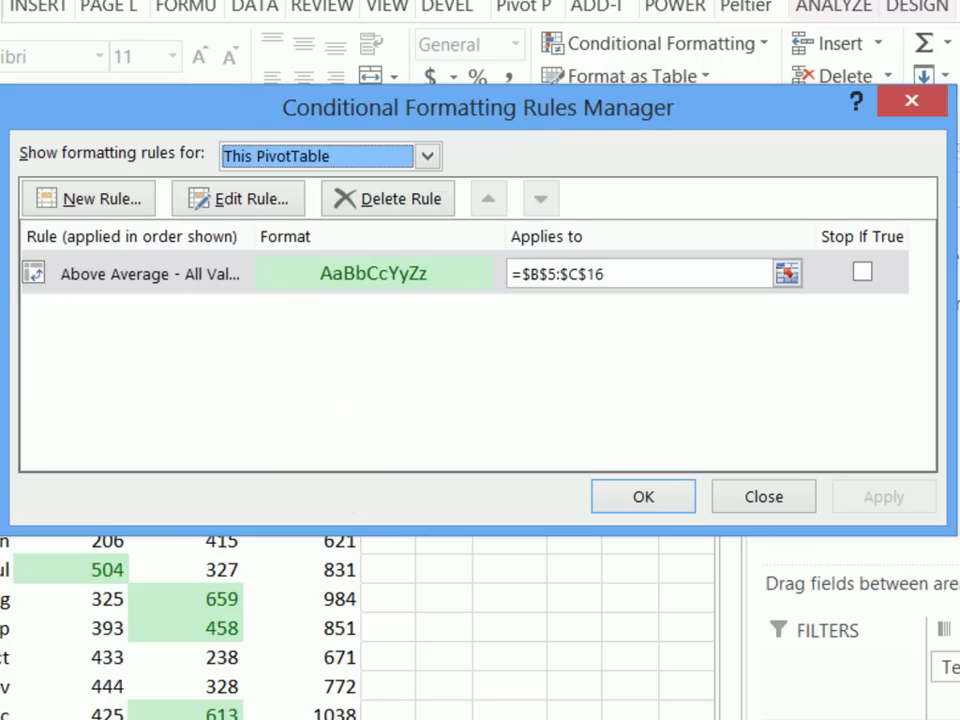
{"action": "left_click", "coordinate": [144, 279]}
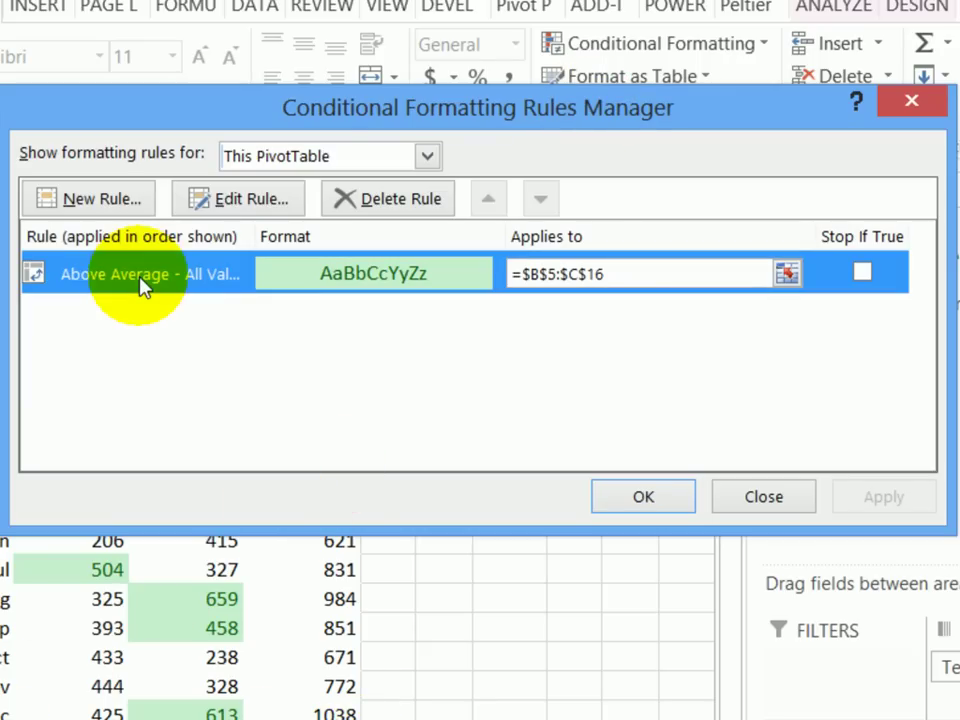
- Edit the Above Average rule to cover all cells showing Sum of Sales for Date and Territory
{"action": "left_click", "coordinate": [262, 203]}
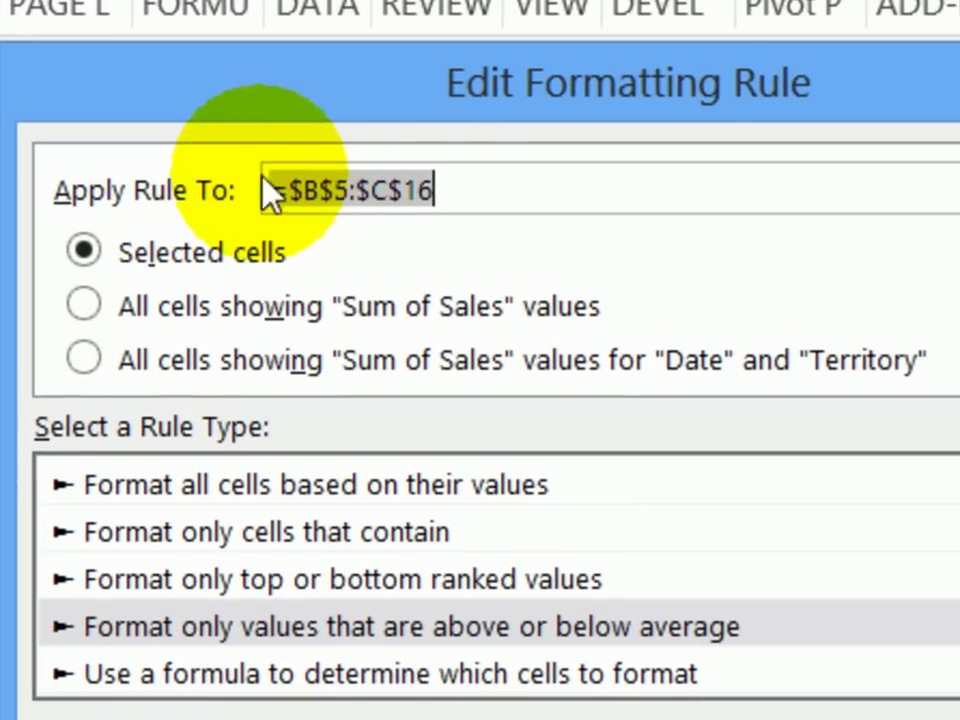
{"action": "left_click", "coordinate": [456, 190]}
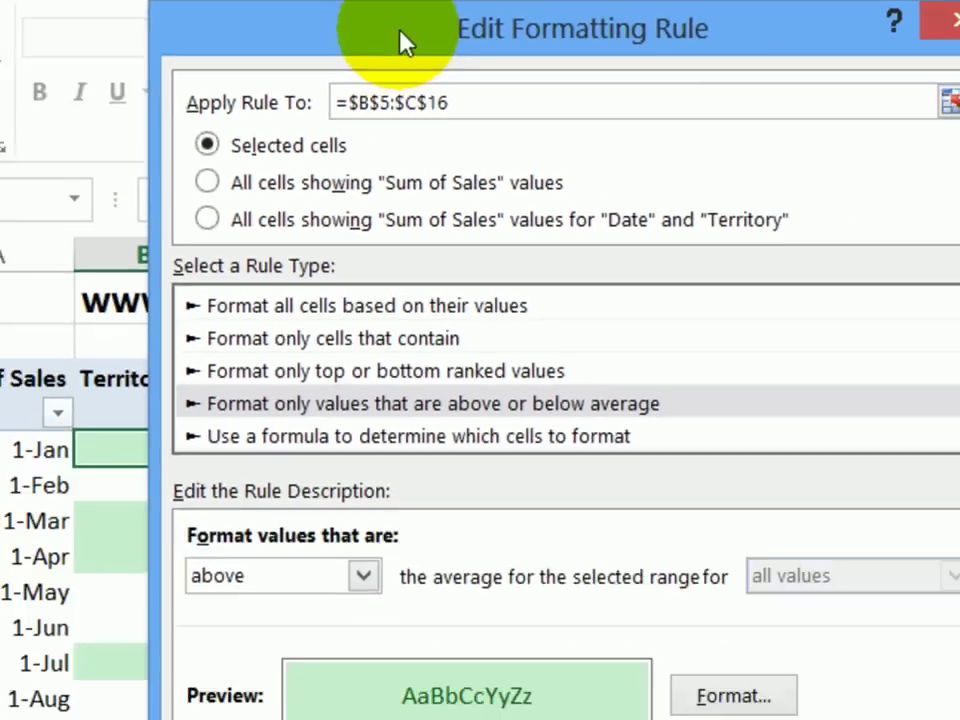
{"action": "left_click_drag", "start_coordinate": [400, 42], "coordinate": [869, 40]}
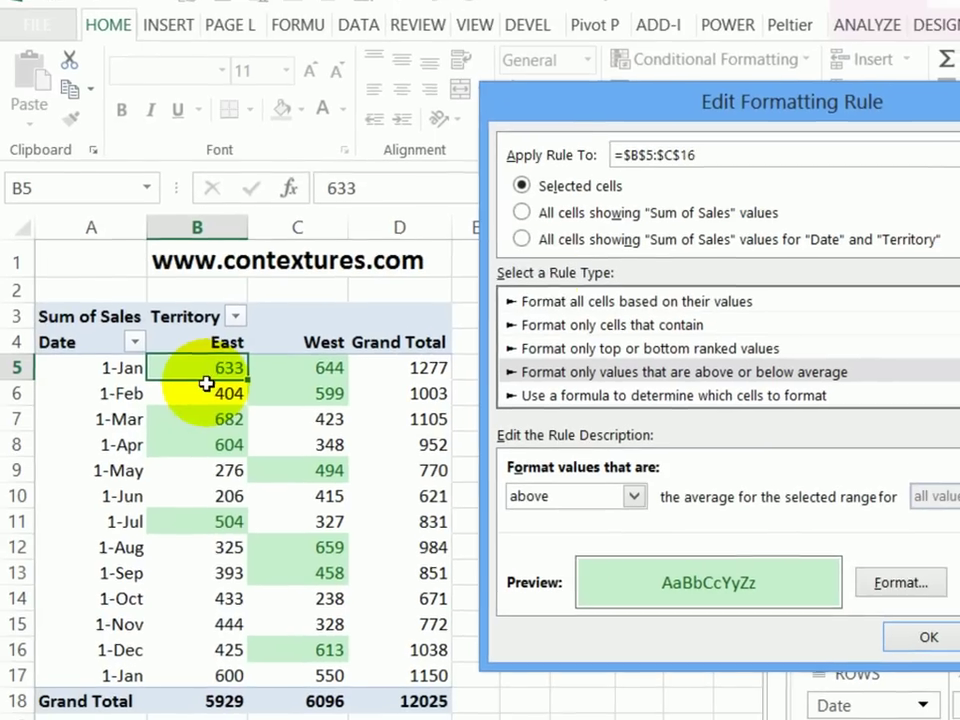
{"action": "left_click", "coordinate": [216, 340]}
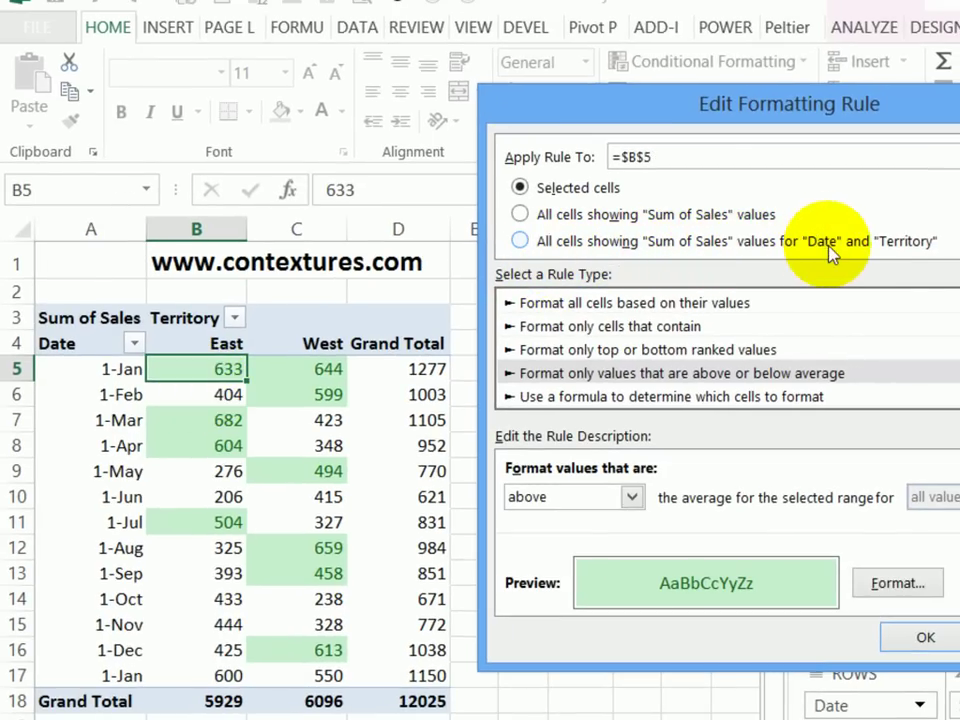
{"action": "left_click", "coordinate": [520, 242]}
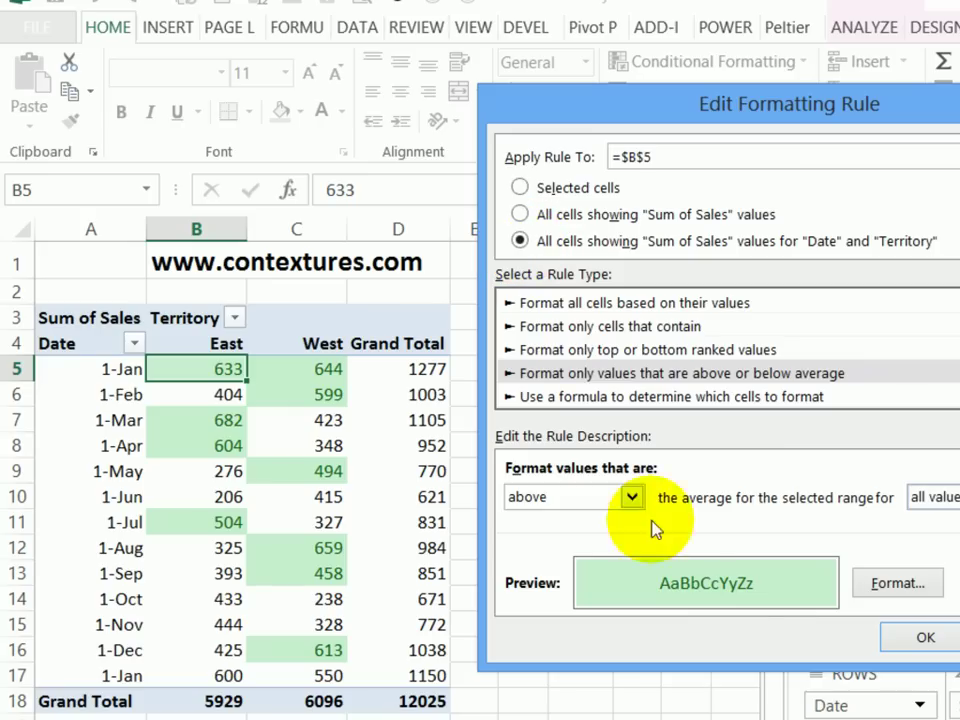
{"action": "left_click", "coordinate": [917, 643]}
{"action": "left_click", "coordinate": [720, 466]}
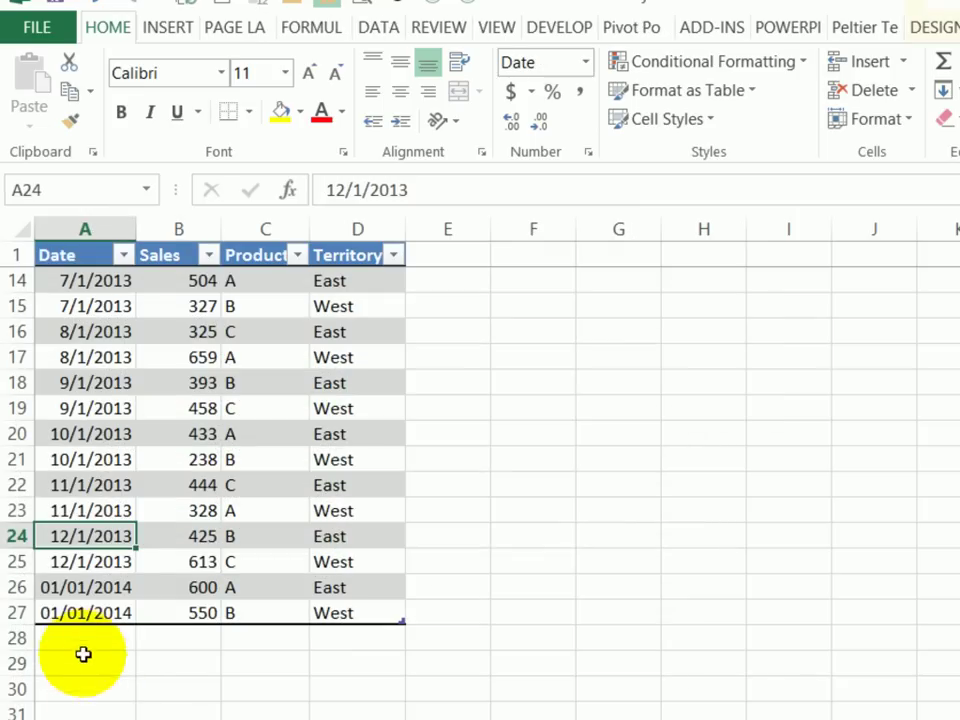
- Enter a 2/01/2014 record in row 28 with 700 sales, product C, territory East
{"action": "left_click", "coordinate": [81, 636]}
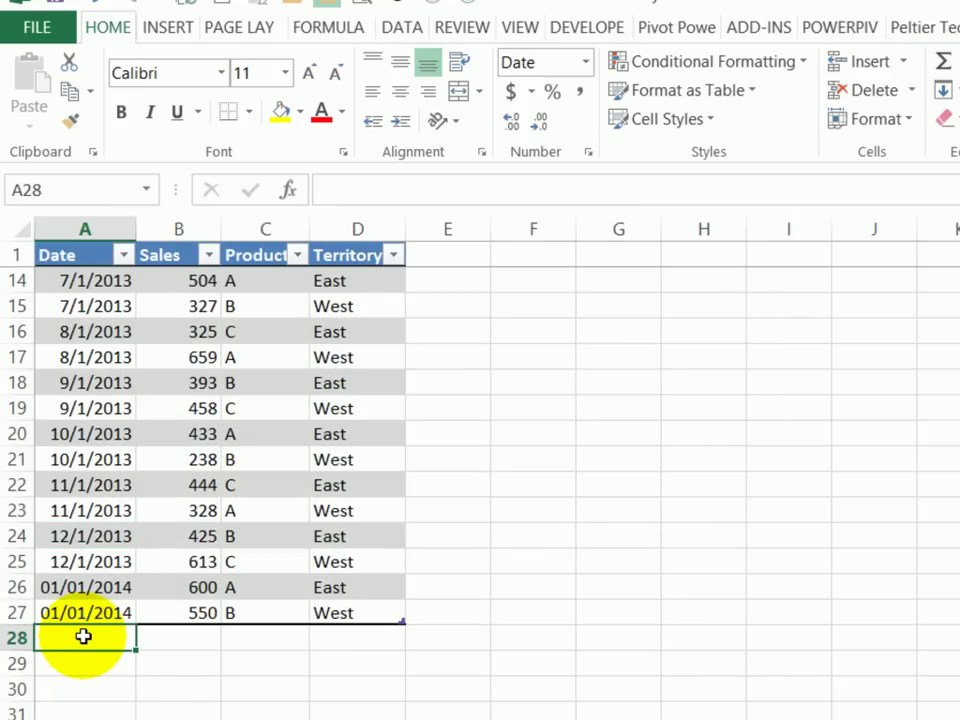
{"action": "type", "text": "2/1"}
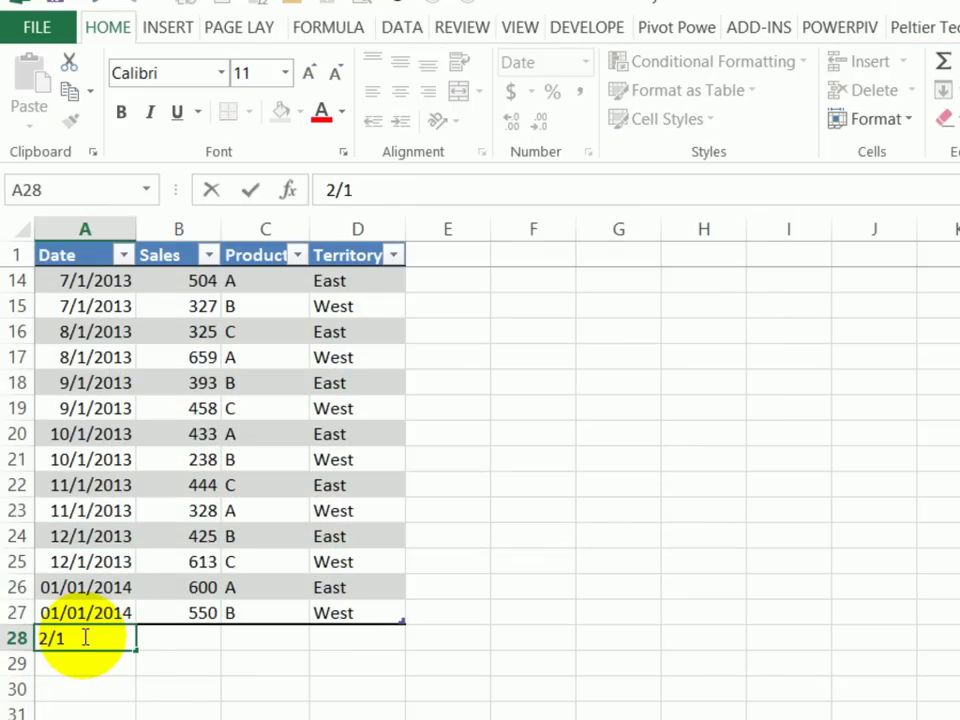
{"action": "type", "text": "/01/2014"}
{"action": "key", "text": "Tab"}
{"action": "type", "text": "700"}
{"action": "key", "text": "Tab"}
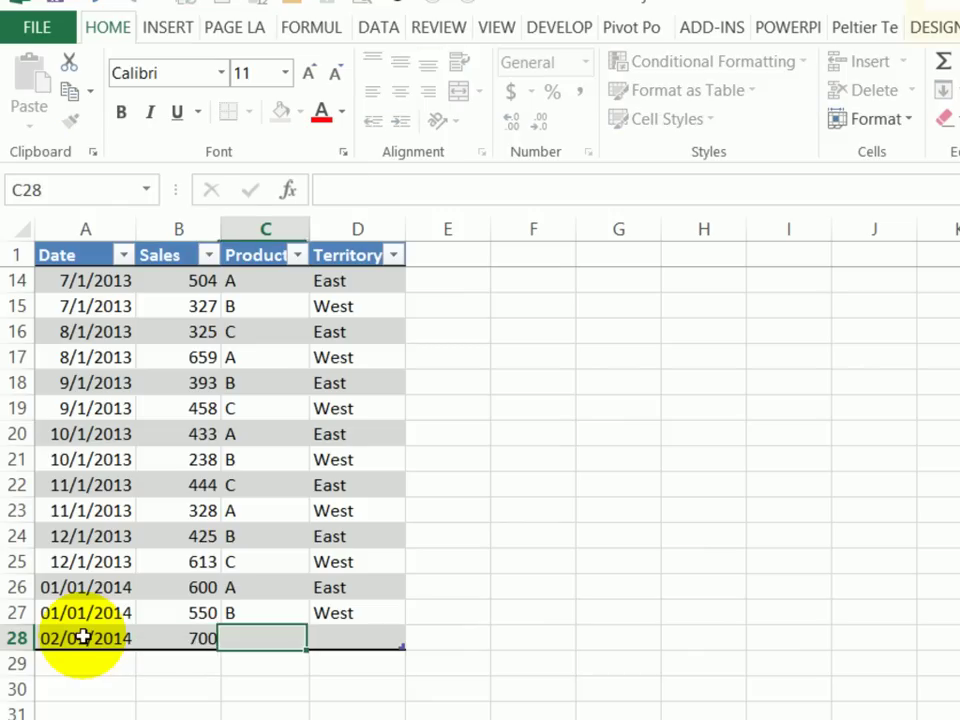
{"action": "type", "text": "C"}
{"action": "key", "text": "Tab"}
{"action": "type", "text": "East"}
{"action": "key", "text": "Tab"}
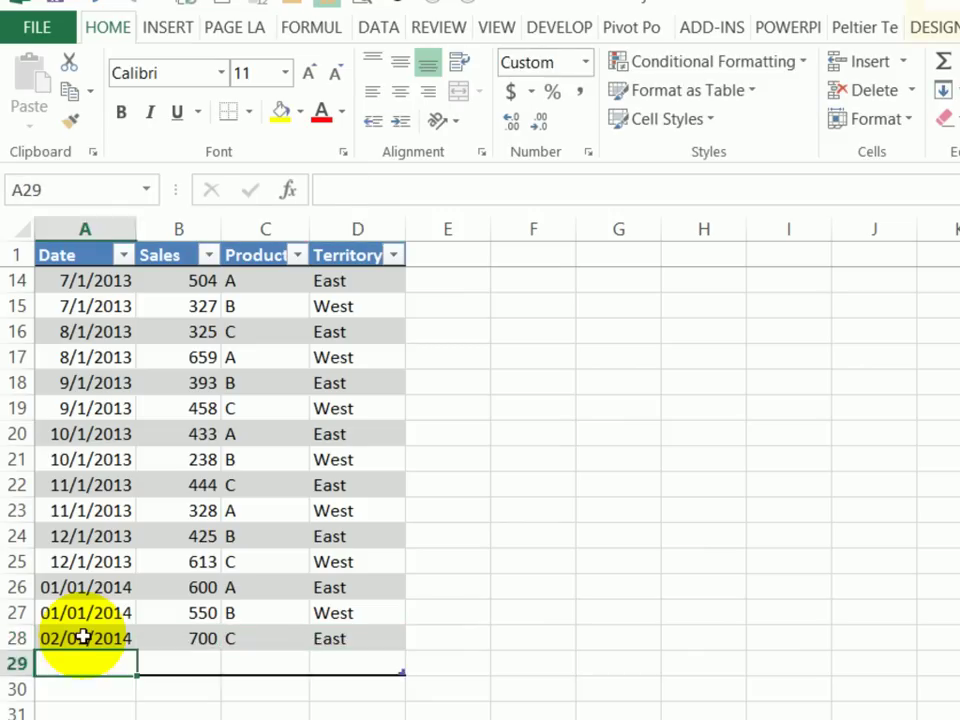
{"action": "key", "text": "ctrl+z"}
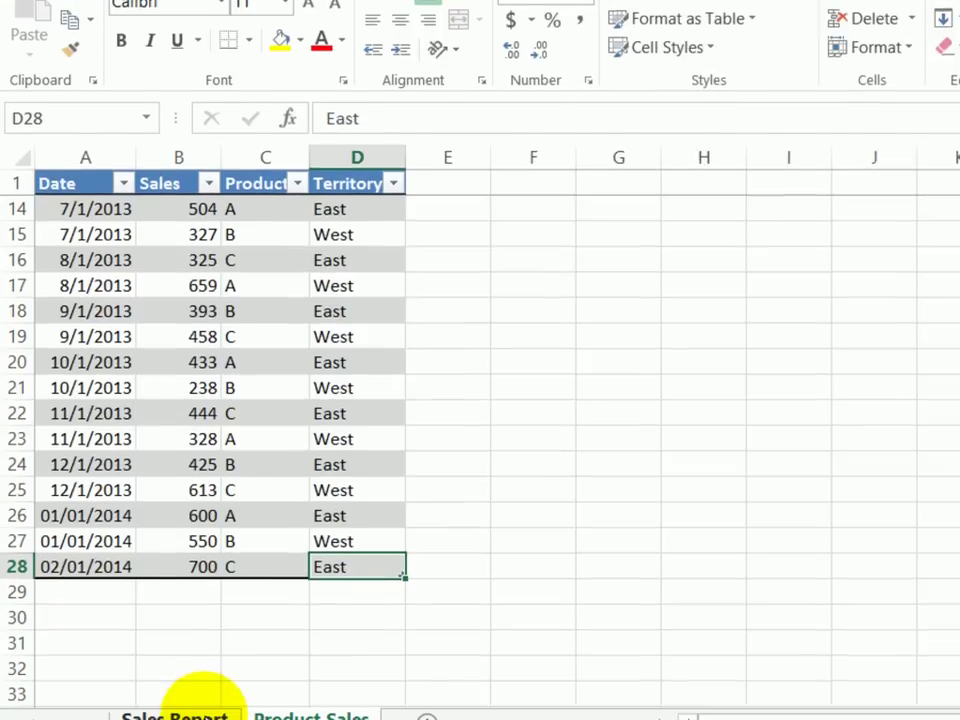
- Refresh the Sales Report pivot table so the new 1-Feb 700 East row appears highlighted
{"action": "left_click", "coordinate": [185, 714]}
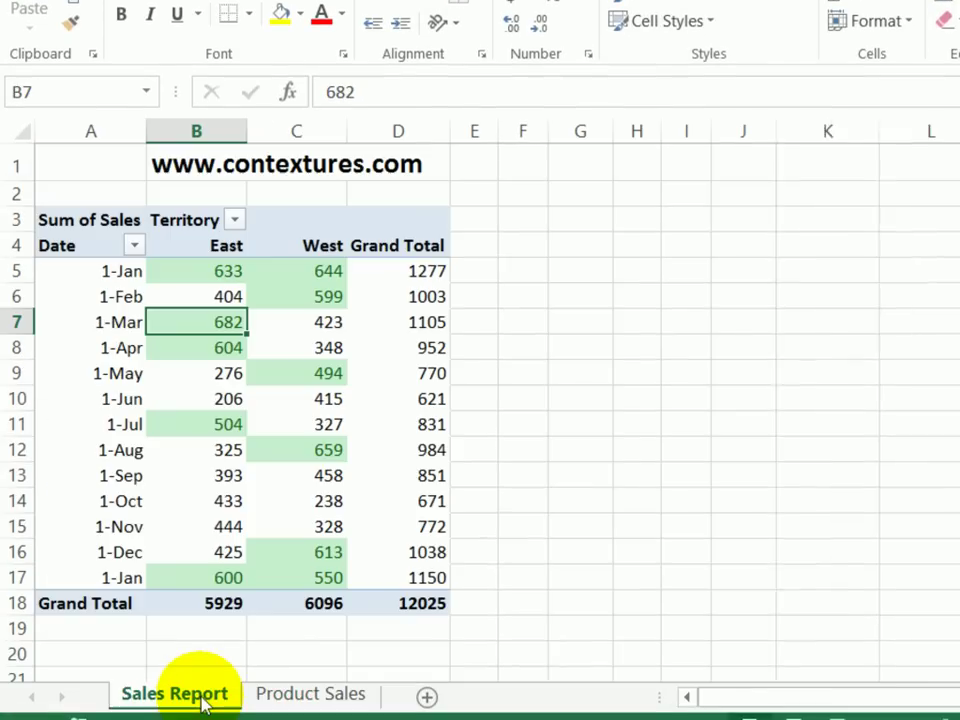
{"action": "right_click", "coordinate": [216, 447]}
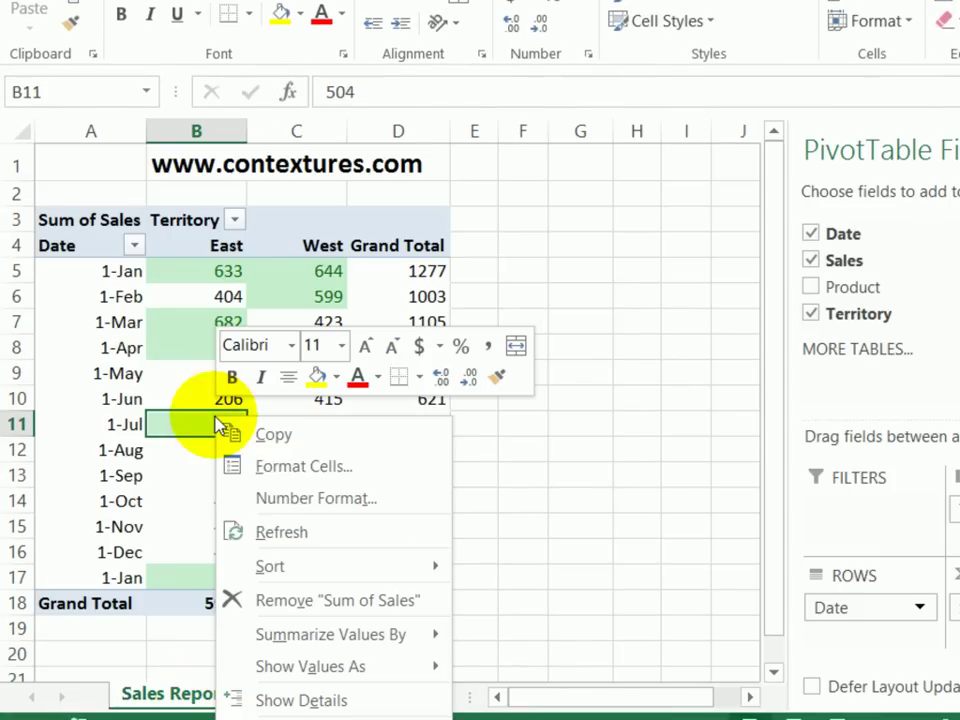
{"action": "left_click", "coordinate": [272, 540]}
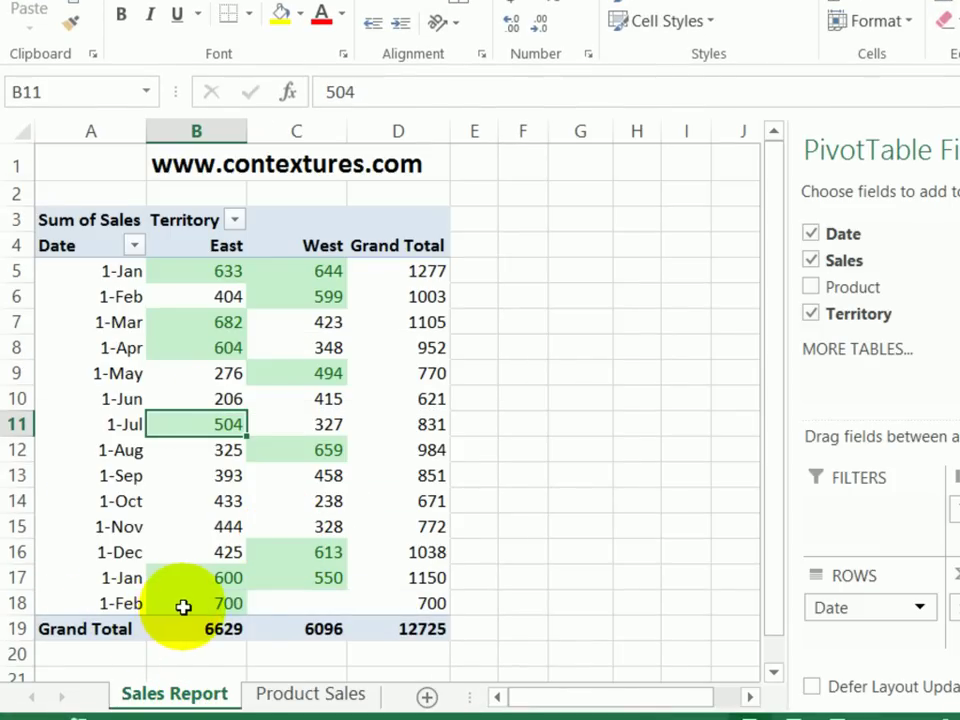